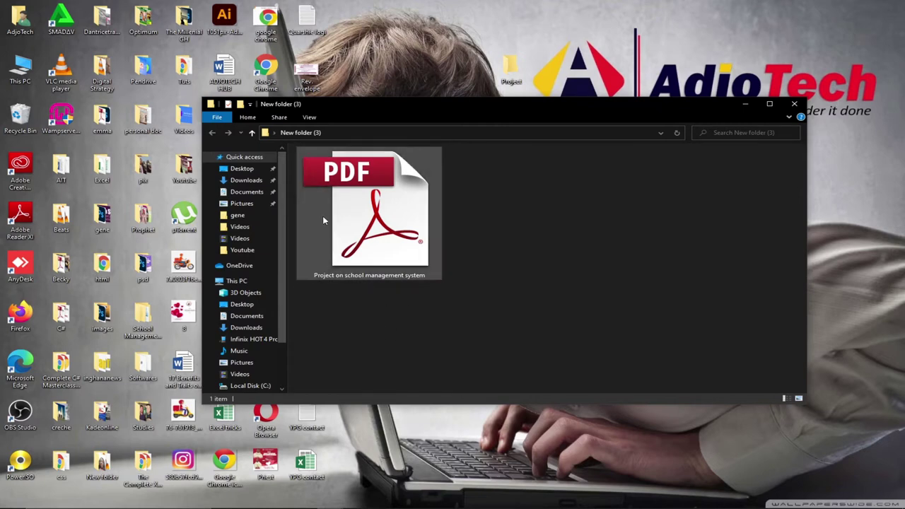
Step: View the PDF "Project on school management system" from New folder (3) in Adobe Reader, and close it
double_click(386, 233)
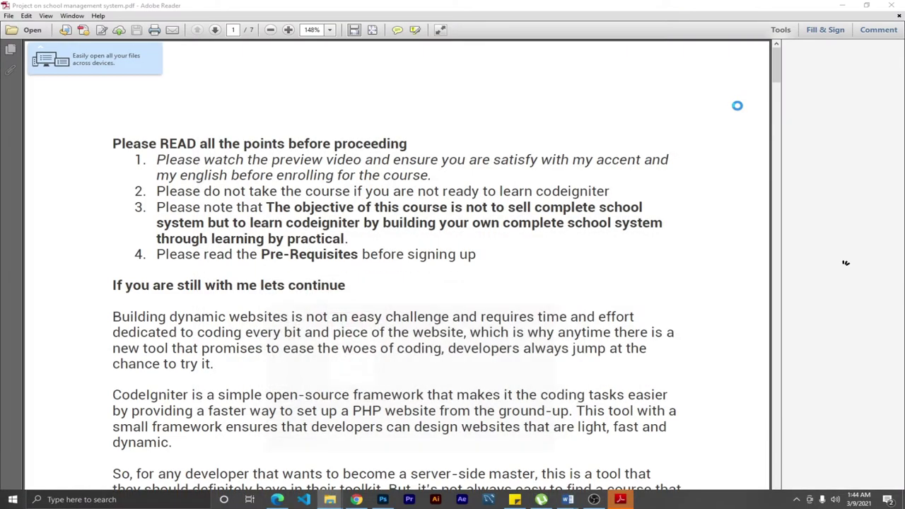
left_click(745, 104)
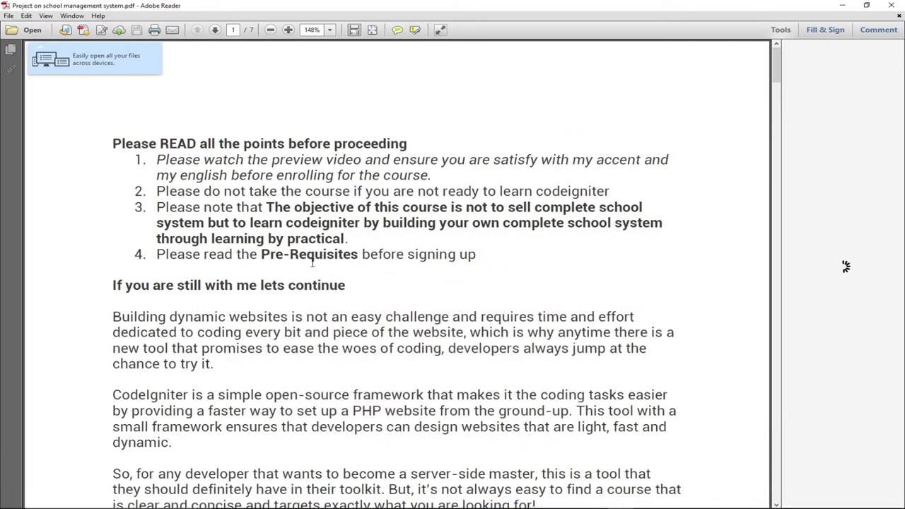
left_click(892, 7)
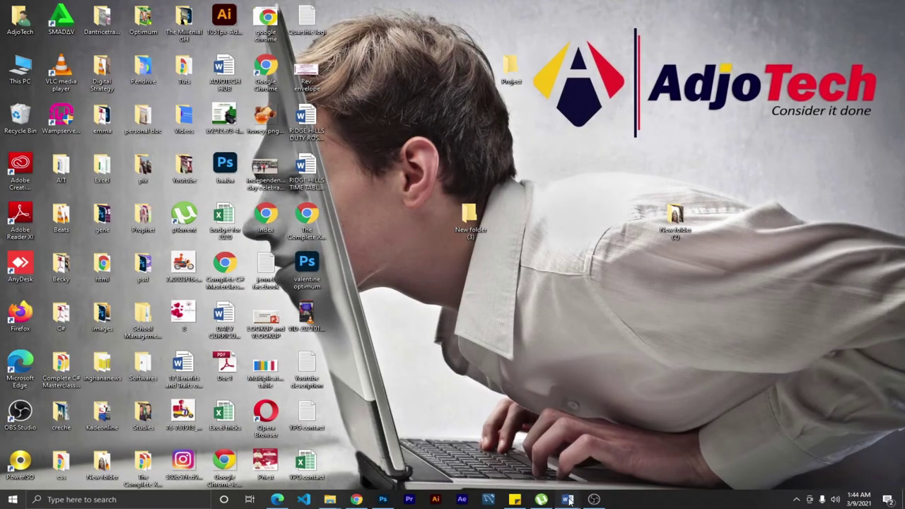
Step: Switch to Word and show the options for opening an existing document
mouse_move(569, 501)
left_click(602, 474)
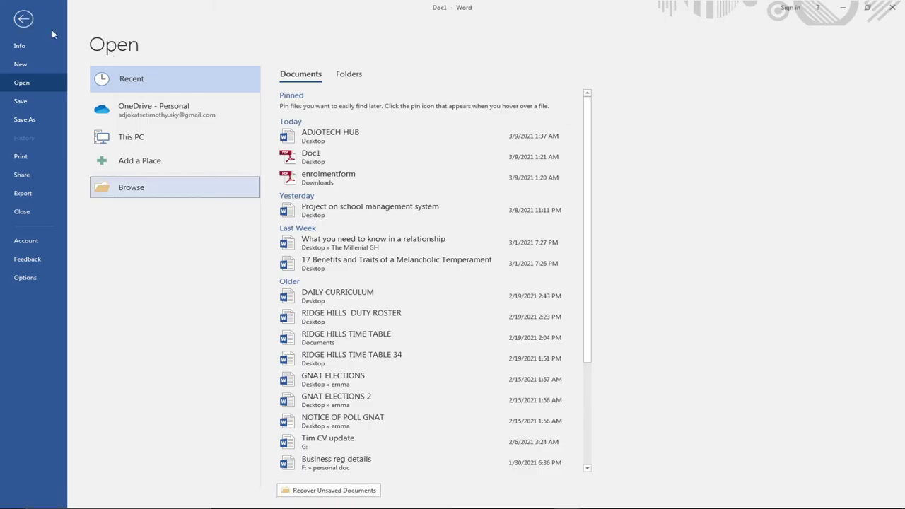
left_click(23, 18)
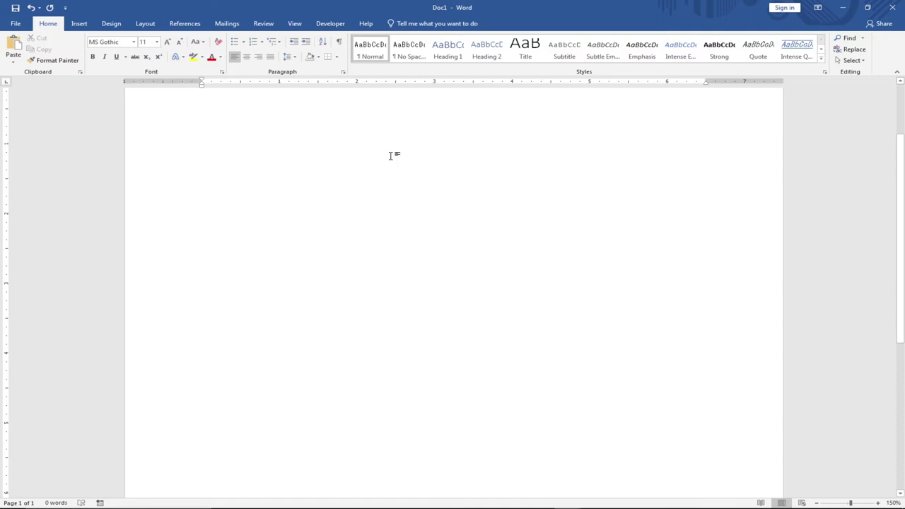
left_click(15, 23)
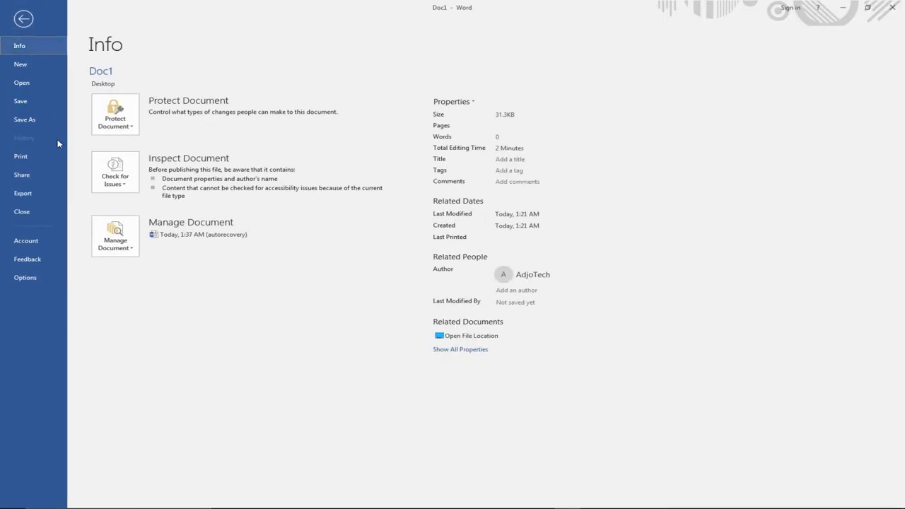
left_click(22, 83)
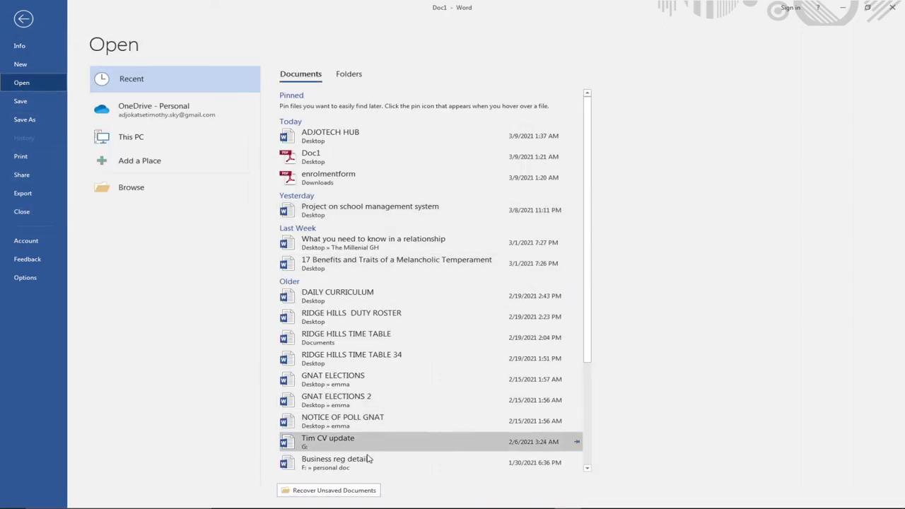
Step: Open the PDF "Project on school management system" from New folder (3) in Word, accepting its conversion to an editable document
mouse_move(251, 503)
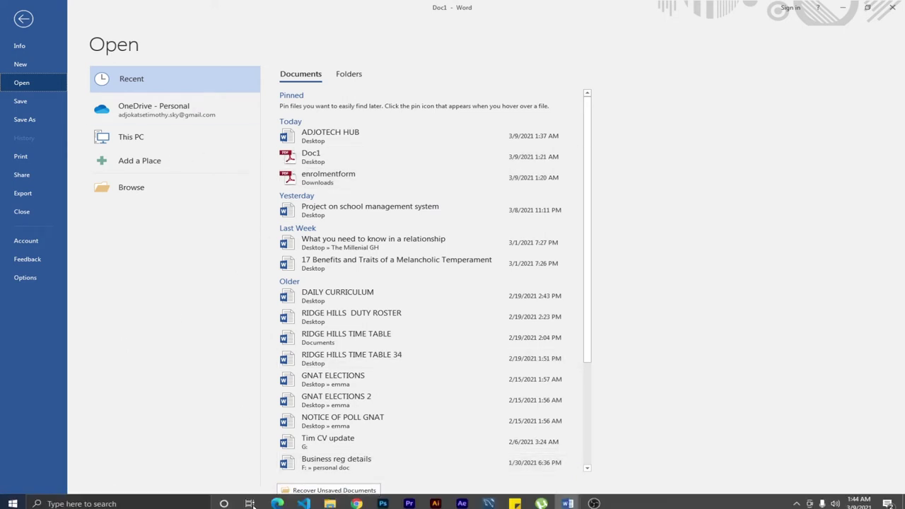
mouse_move(329, 500)
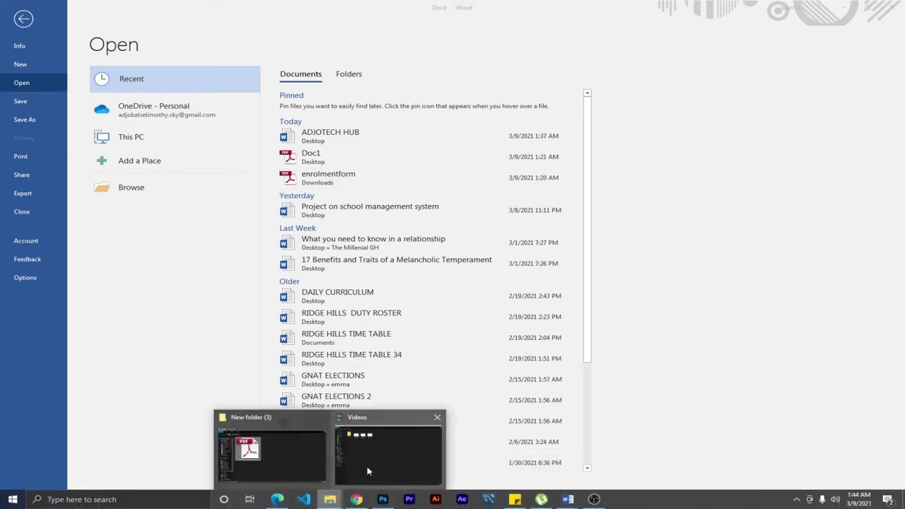
left_click(283, 460)
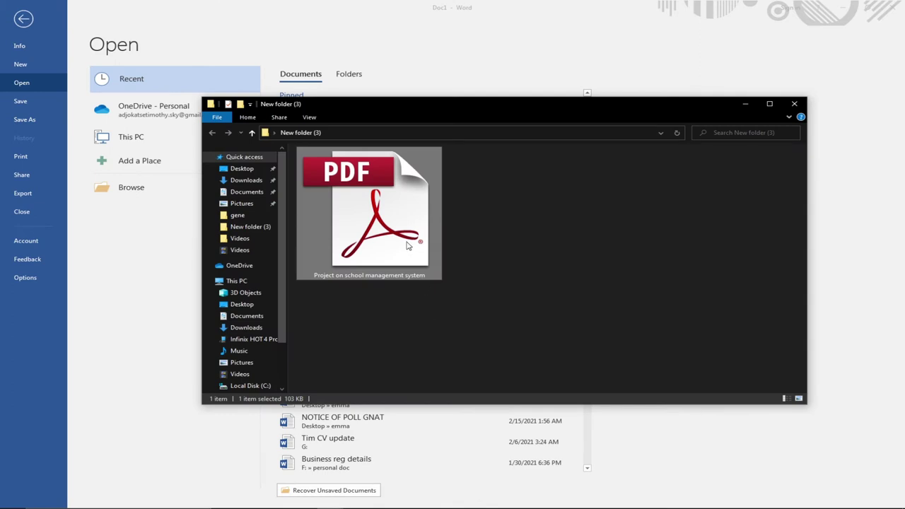
left_click_drag(408, 246, 495, 84)
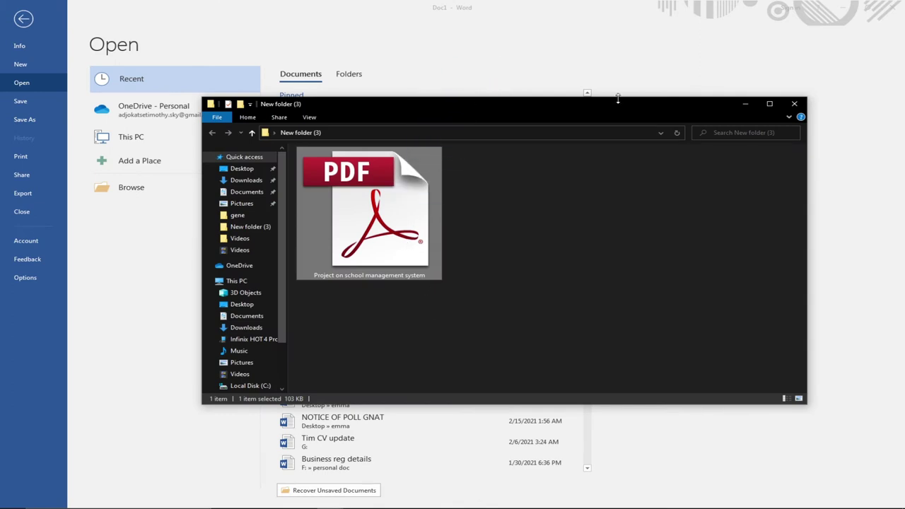
left_click(739, 105)
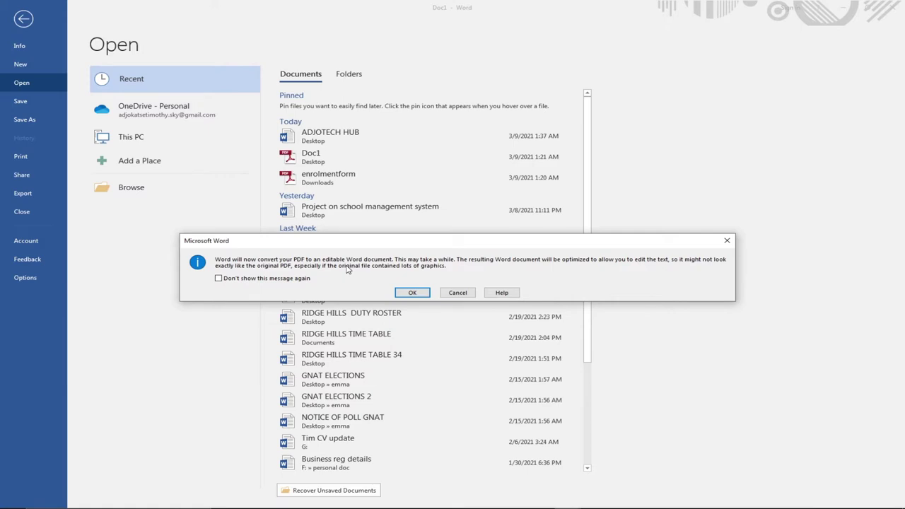
left_click(412, 292)
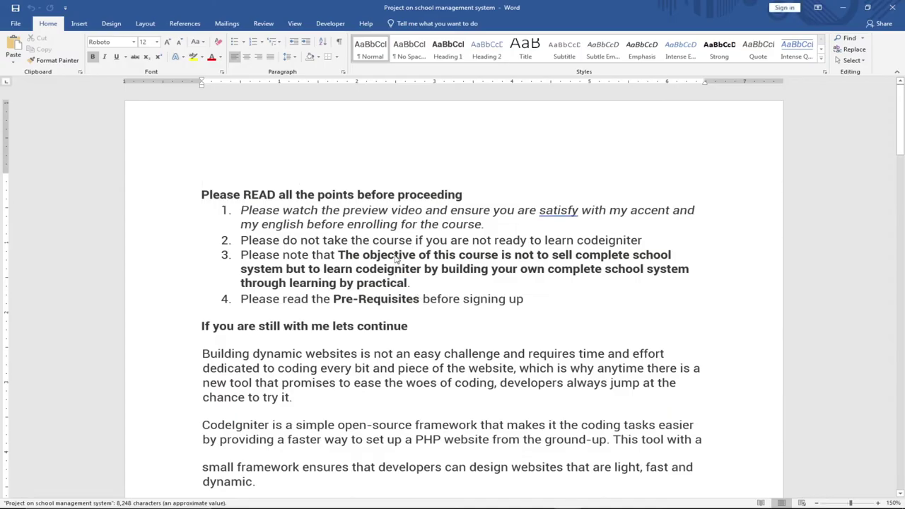
Step: Remove the word "before" from the first heading so it reads "Please READ all the points proceeding"
left_click(398, 240)
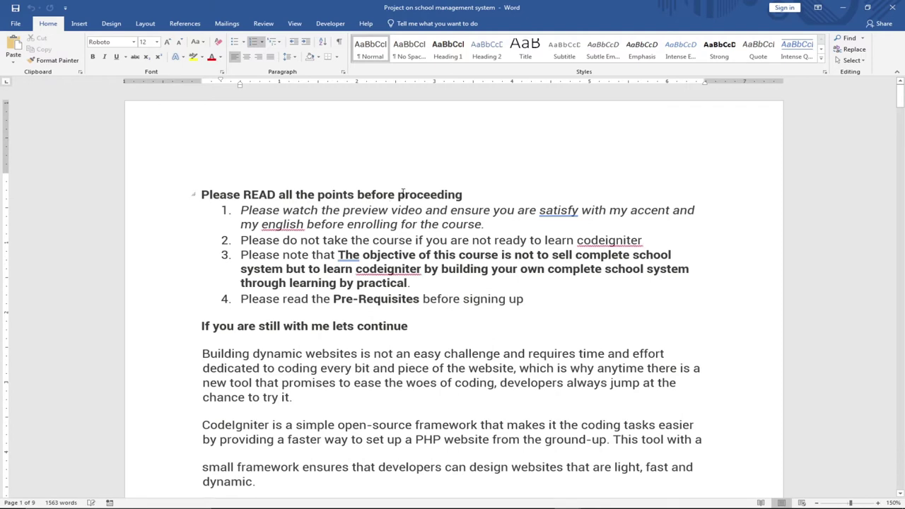
left_click(399, 193)
key("BackSpace")
key("BackSpace")
key("BackSpace")
key("BackSpace")
key("BackSpace")
key("BackSpace")
key("BackSpace")
key("BackSpace")
key("BackSpace")
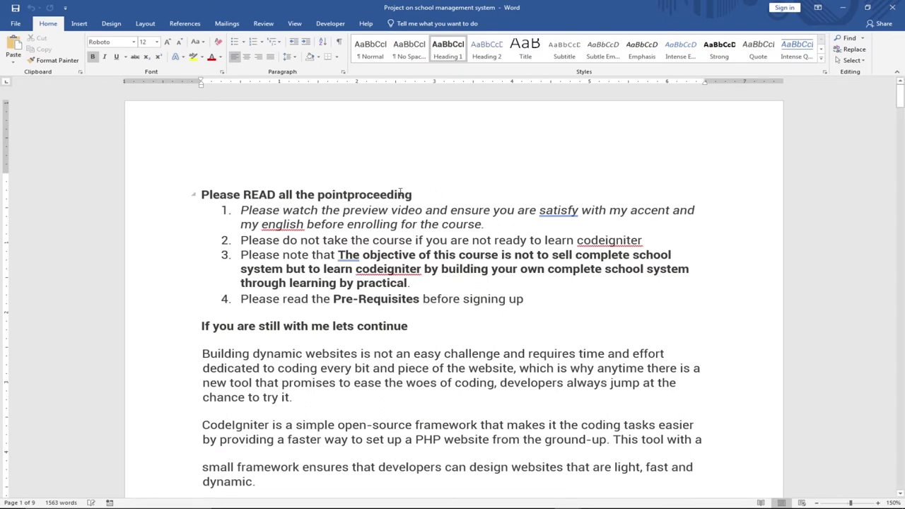
type("s")
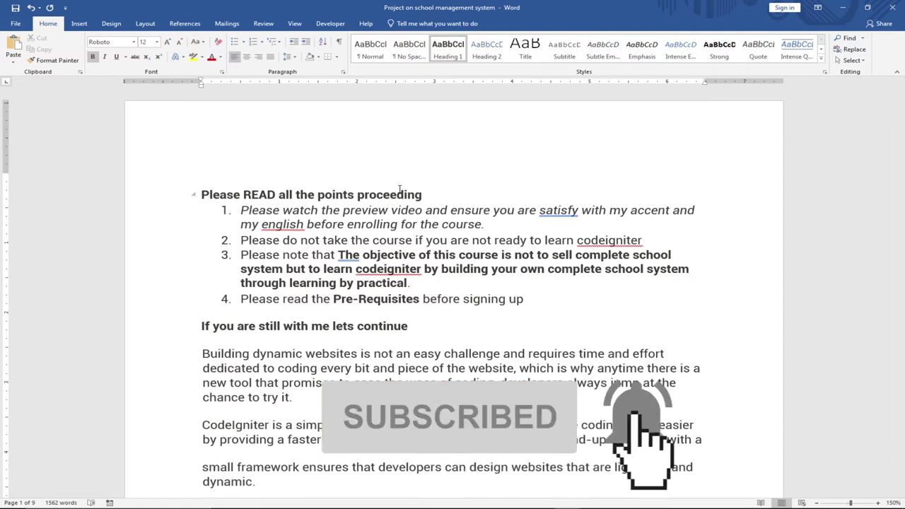
Step: Start saving a copy of the document in New folder (3) with PDF as the file type
scroll(446, 212, "down", 10)
scroll(490, 236, "down", 20)
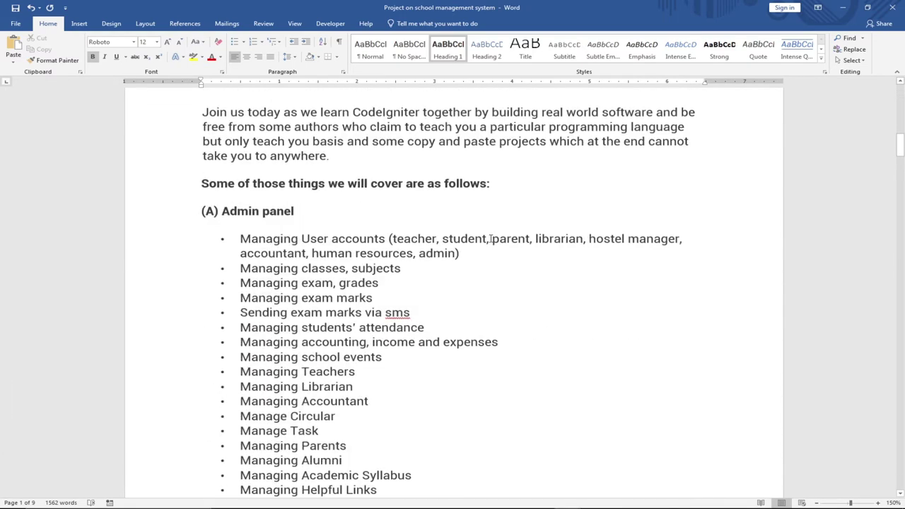
scroll(495, 243, "down", 2)
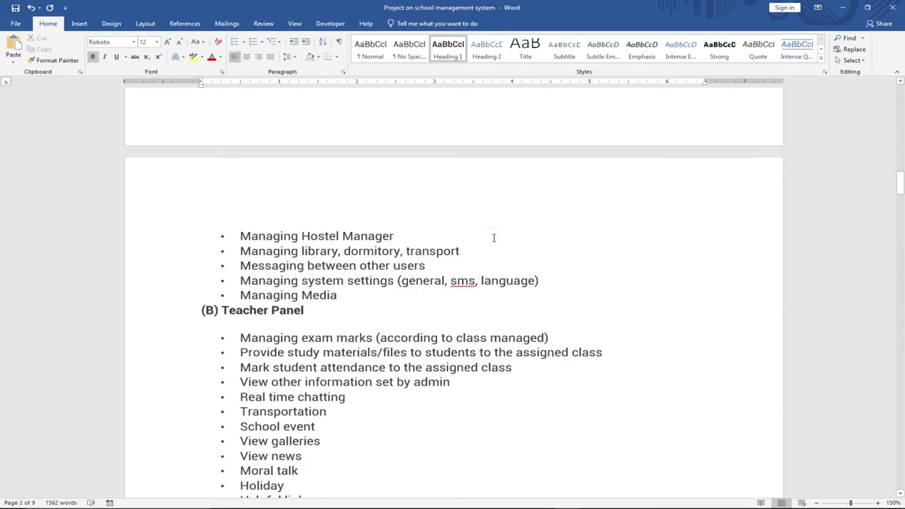
scroll(494, 238, "down", 15)
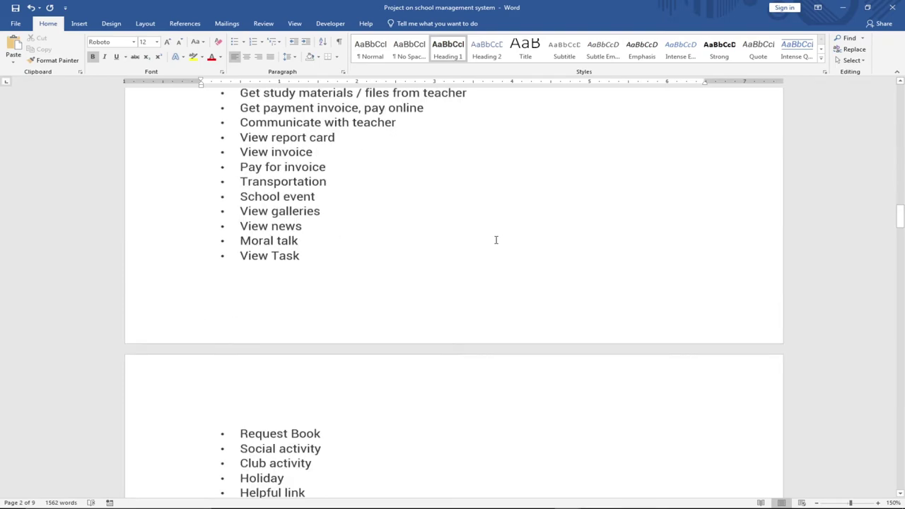
left_click(15, 25)
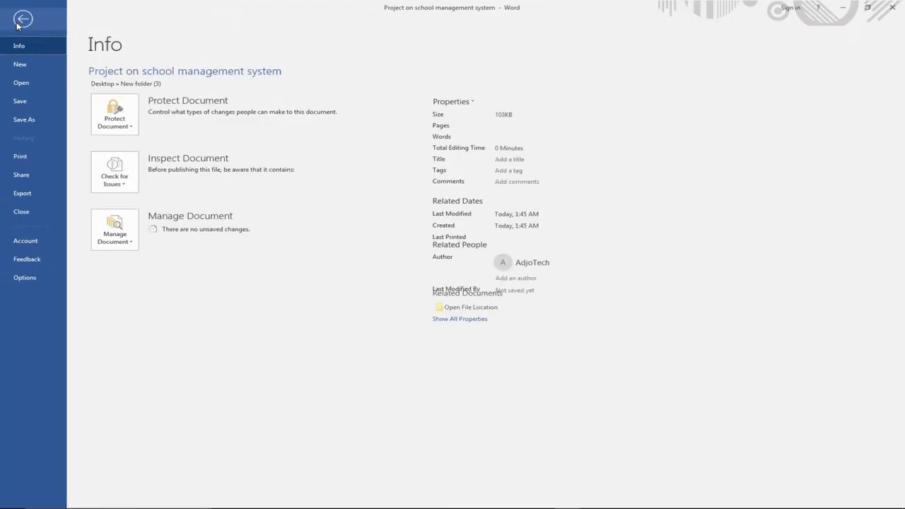
left_click(28, 121)
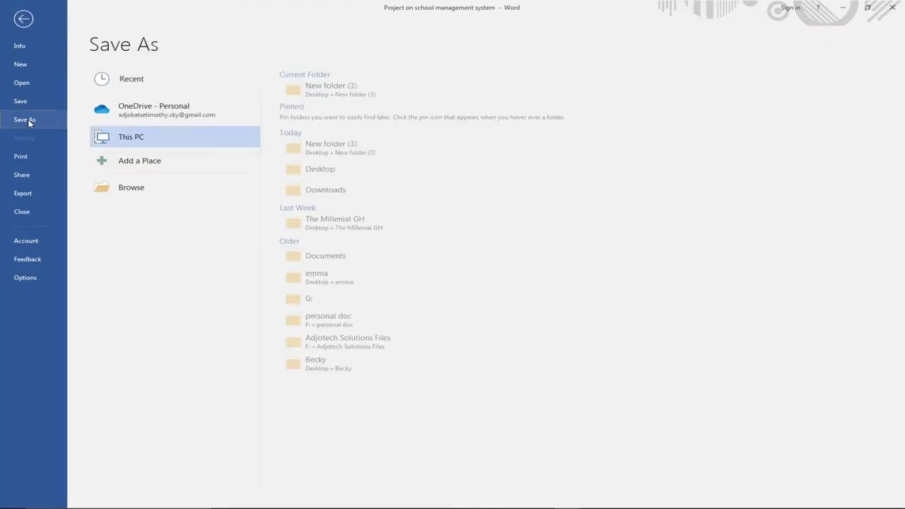
left_click(131, 188)
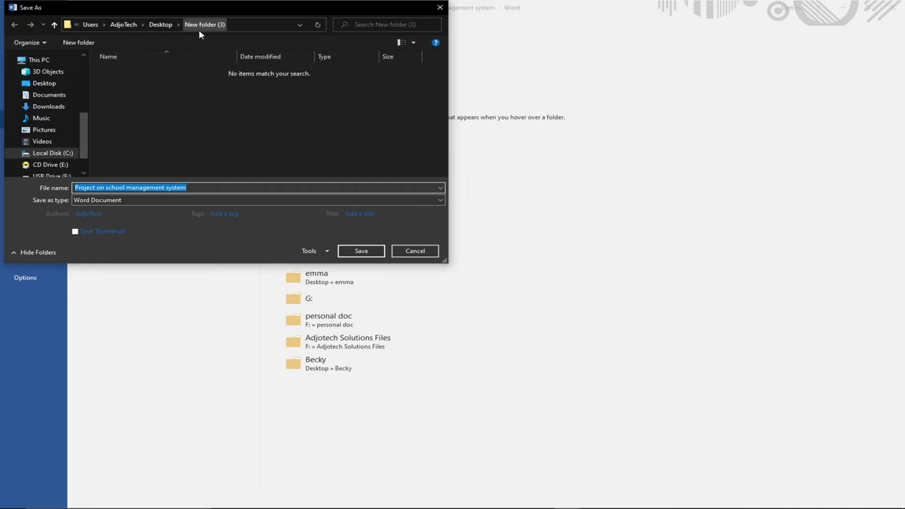
left_click(138, 199)
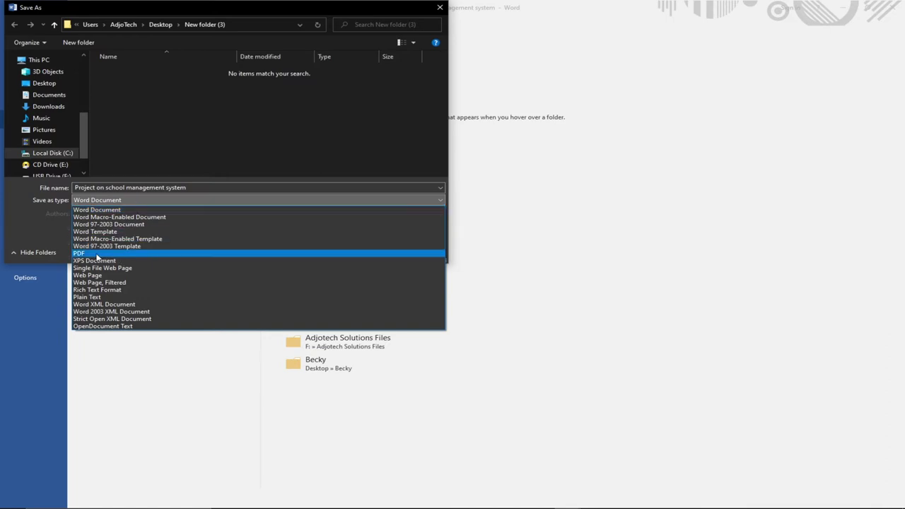
left_click(120, 253)
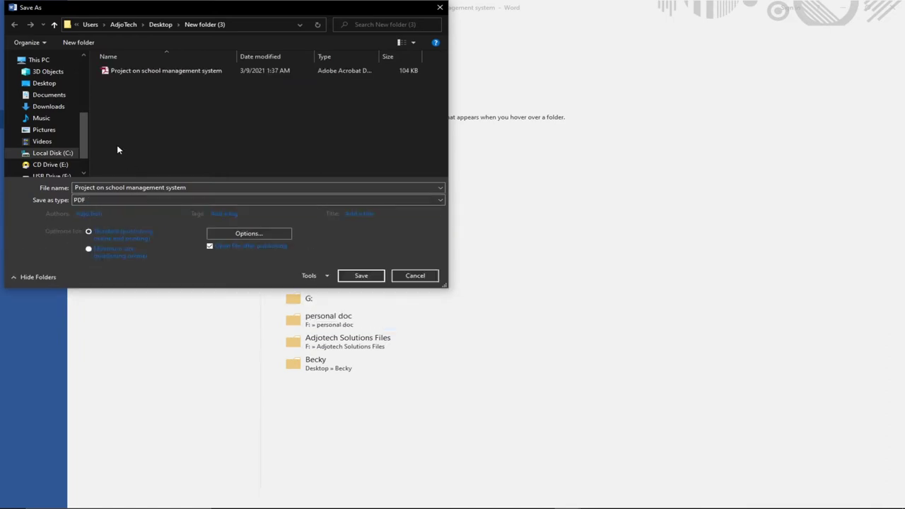
Step: Save the PDF copy as "Project on school management system1" and close it in Adobe Reader
left_click(206, 76)
left_click(188, 191)
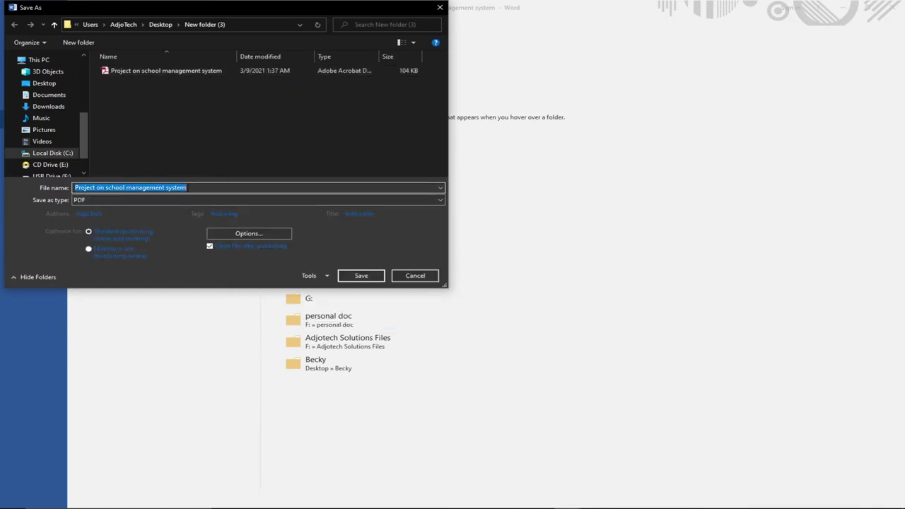
left_click(188, 188)
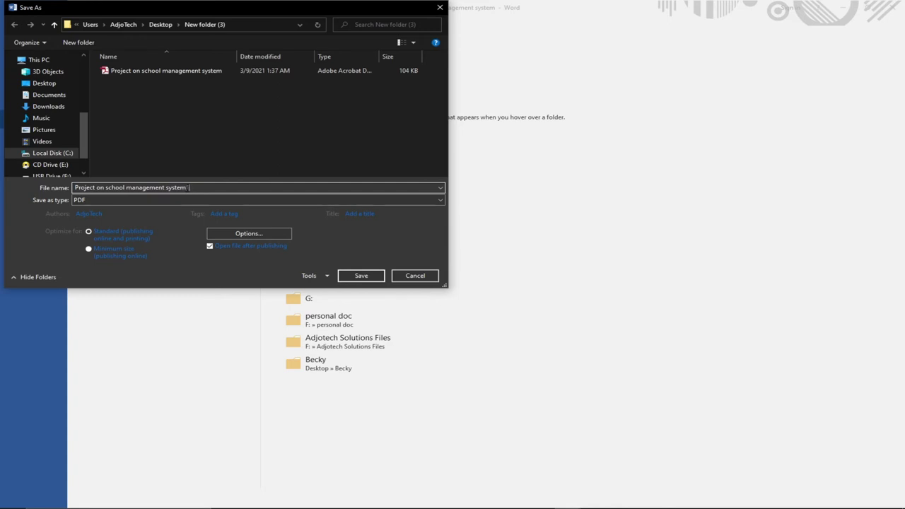
left_click(357, 276)
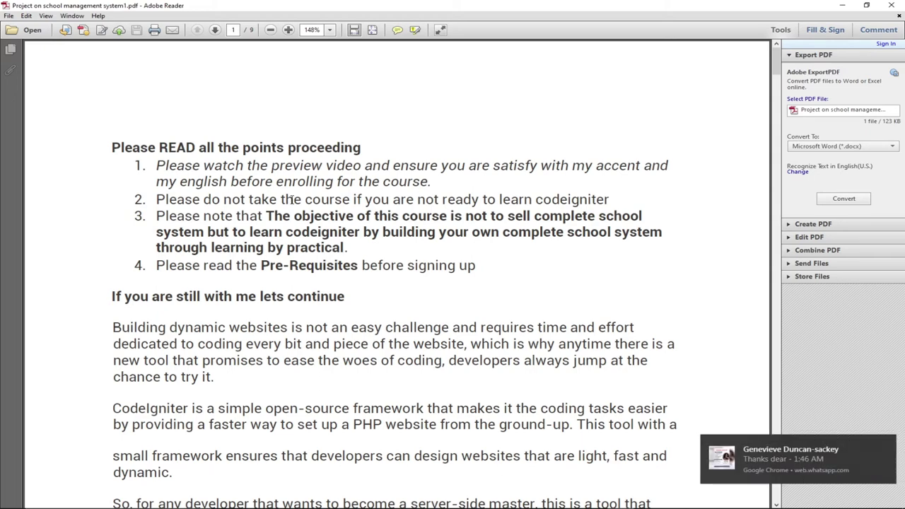
left_click(891, 5)
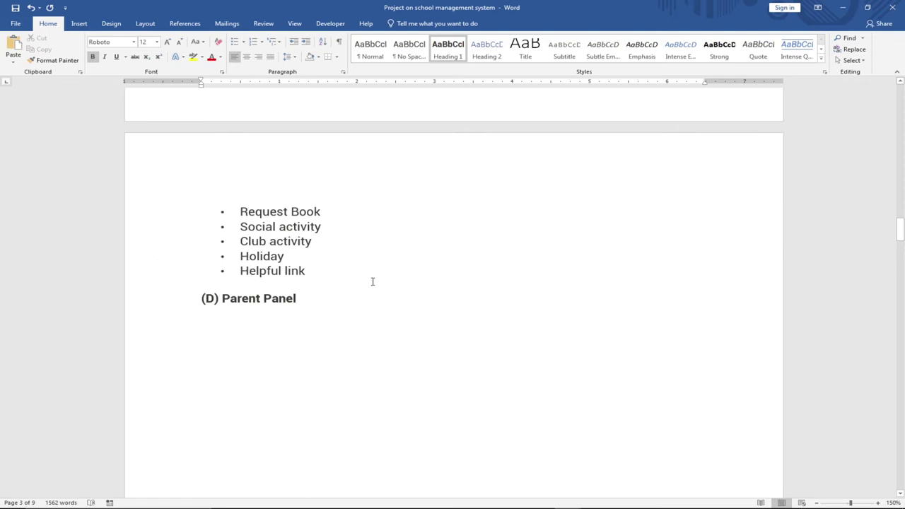
Step: From a new blank document, open the PDF "Project on school management system1" and accept its conversion to an editable Word document
key("ctrl+n")
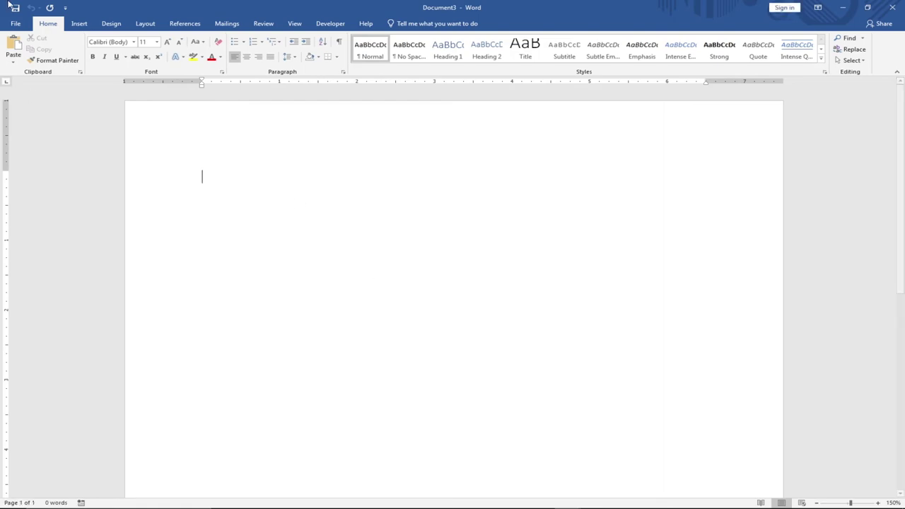
left_click(16, 24)
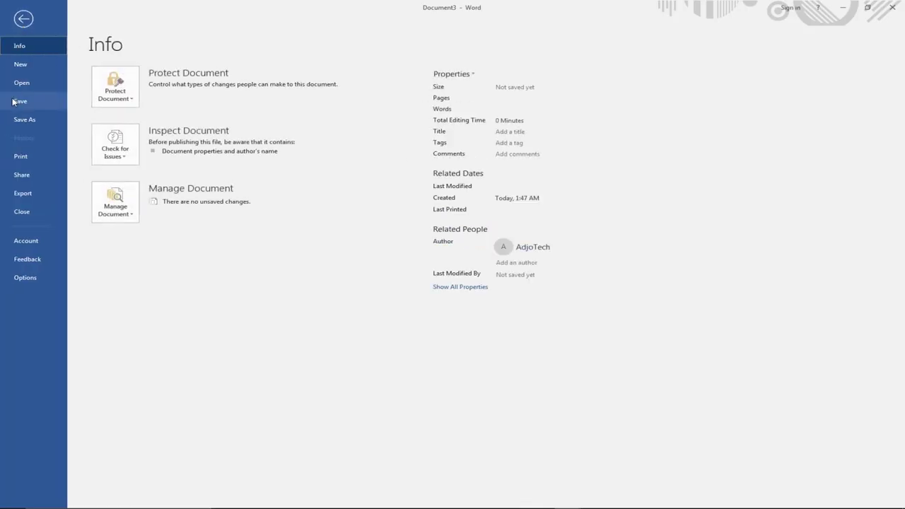
left_click(28, 82)
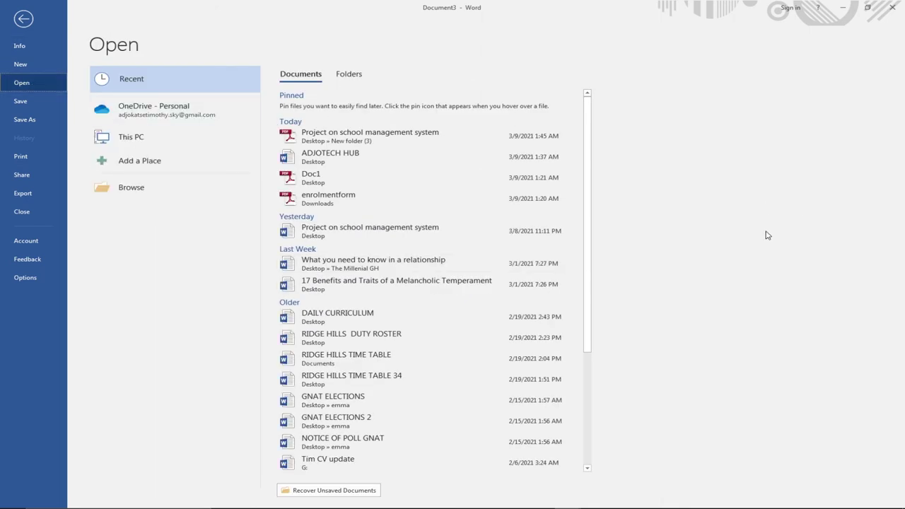
left_click(148, 186)
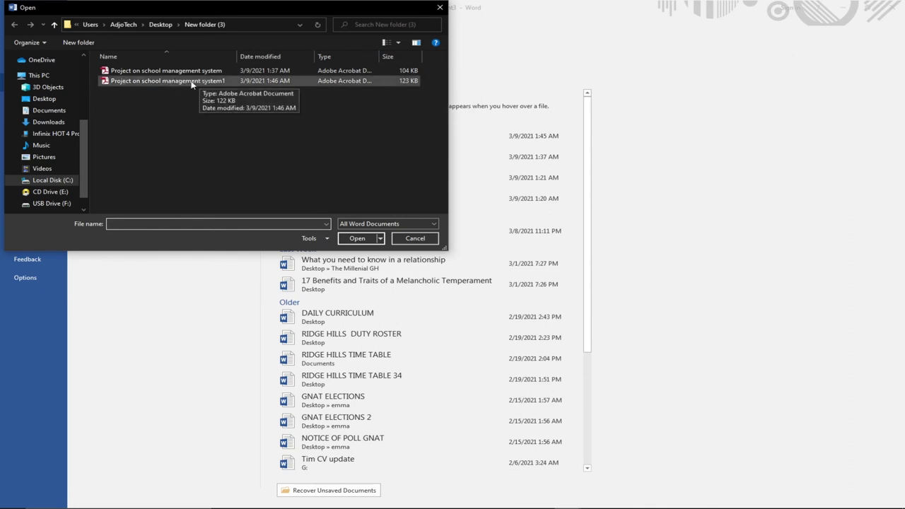
double_click(190, 81)
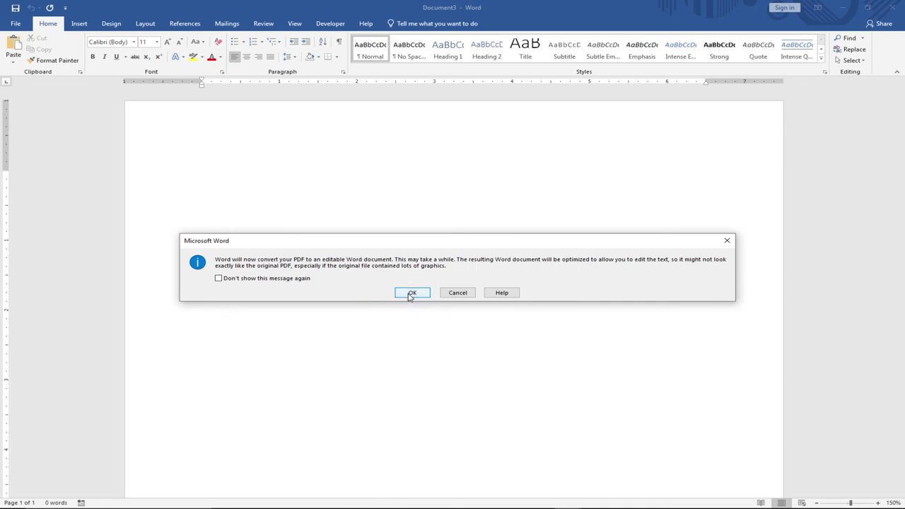
left_click(410, 293)
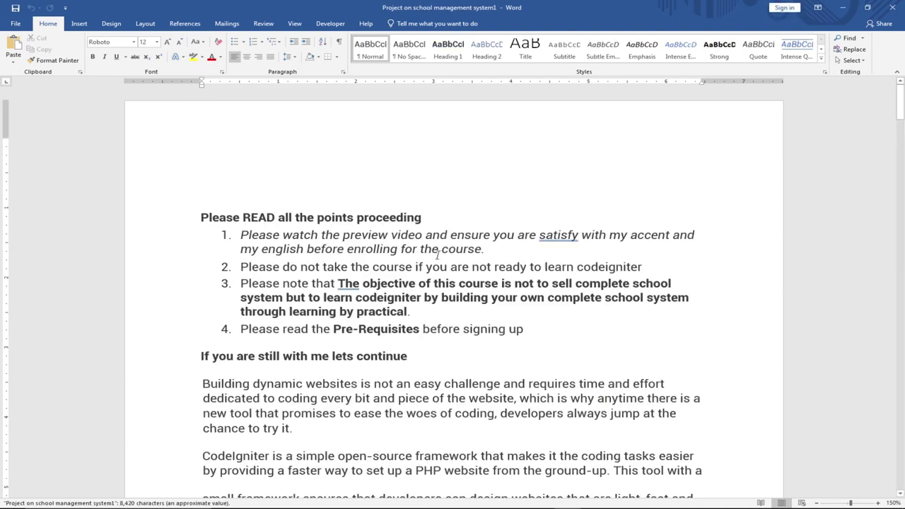
Step: Edit the end of the first numbered point so it reads "before enrolling fore course."
left_click(441, 250)
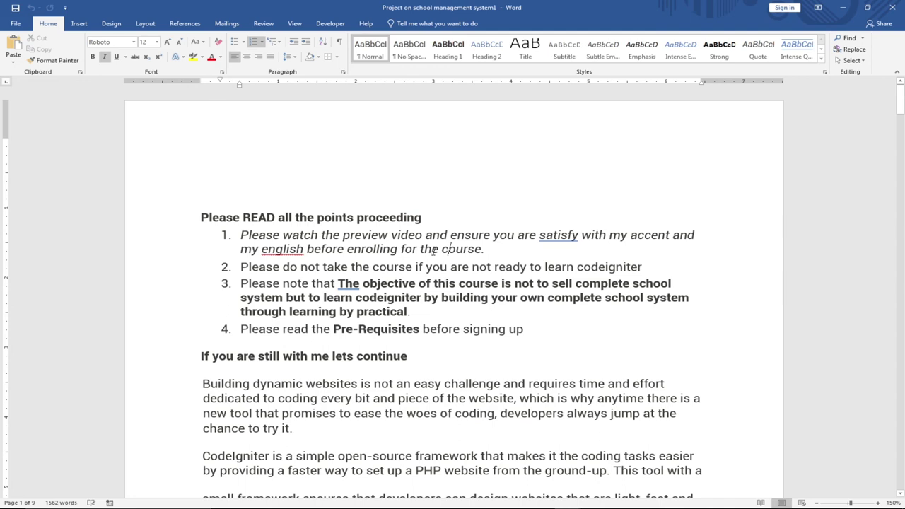
key("BackSpace")
key("BackSpace")
key("BackSpace")
key("BackSpace")
key("BackSpace")
type("o")
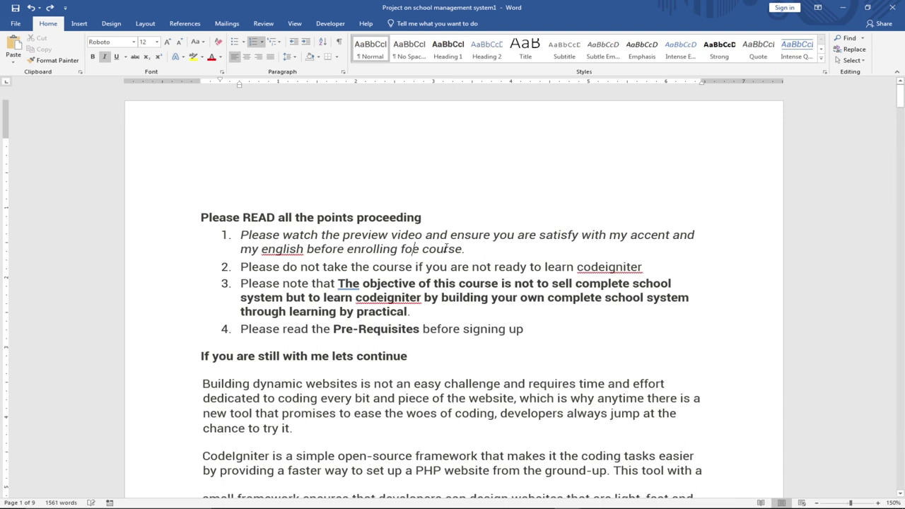
type("r")
key("BackSpace")
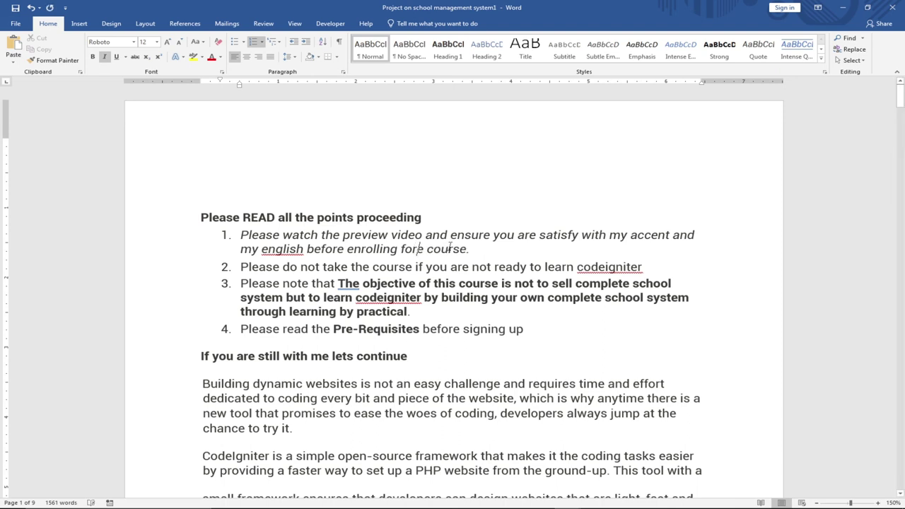